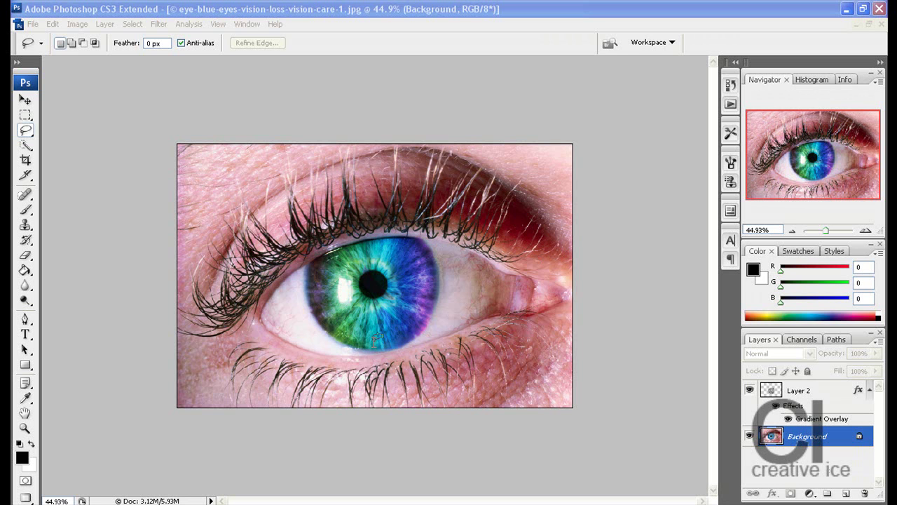
- Revert the eye photo to its original History snapshot and convert the Background into Layer 0
left_click(731, 85)
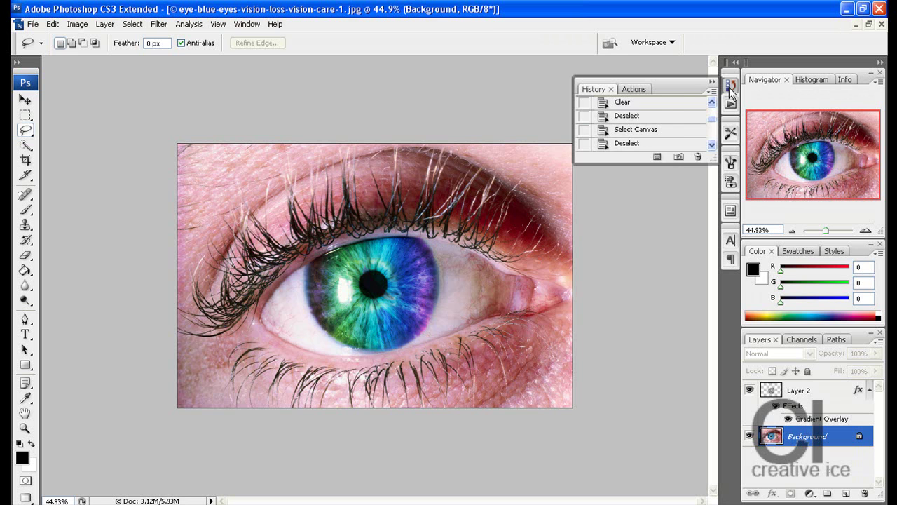
scroll(673, 112, "up", 5)
left_click(664, 105)
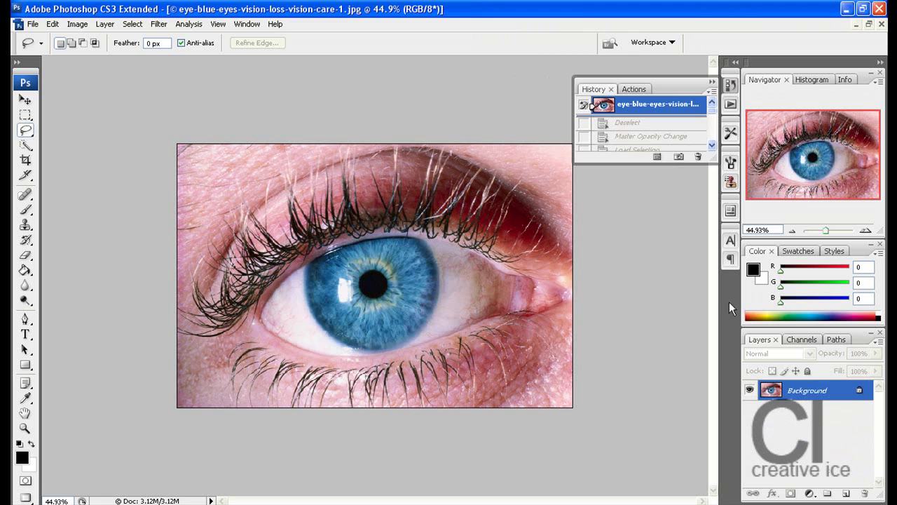
left_click(712, 81)
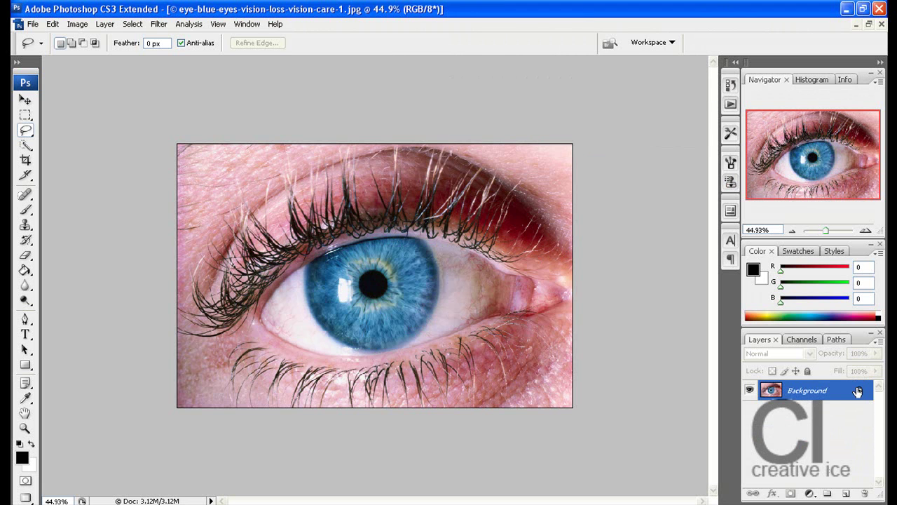
double_click(856, 390)
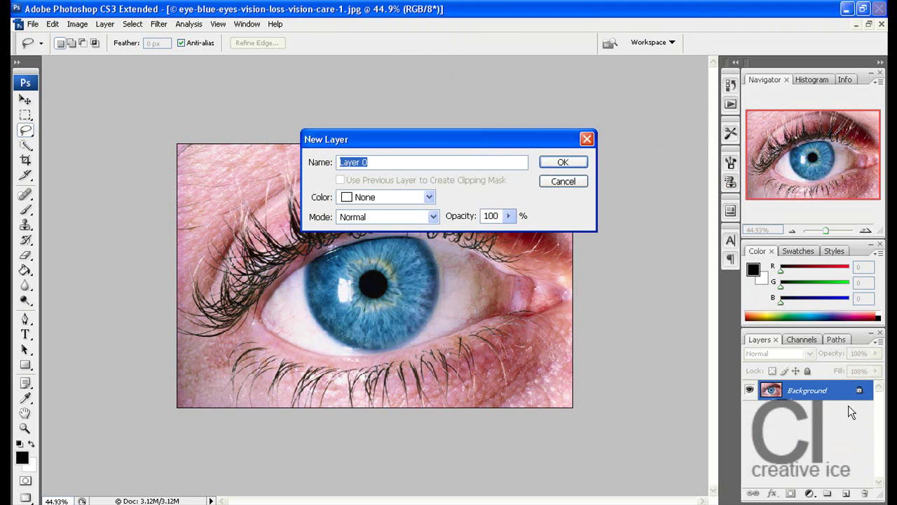
left_click(567, 163)
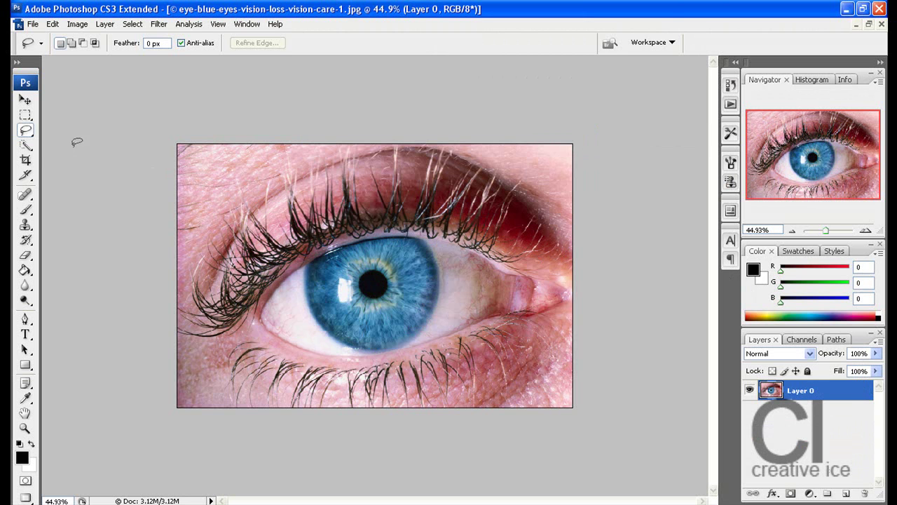
- Select the Pen tool and zoom the eye photo to 100%
left_click(26, 320)
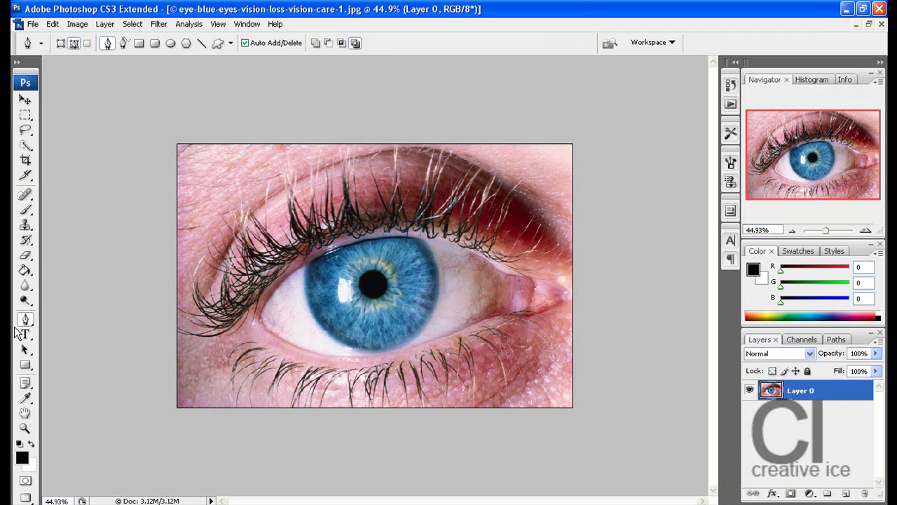
left_click(26, 130)
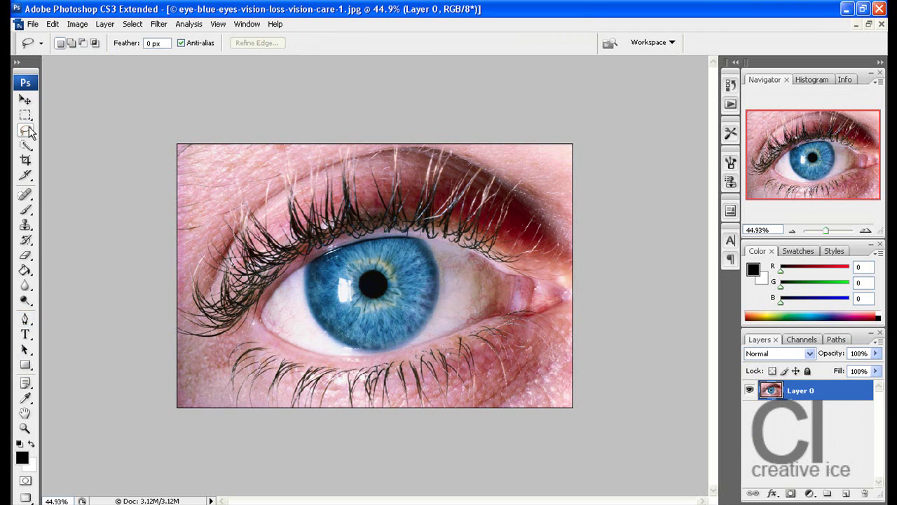
left_click(26, 130)
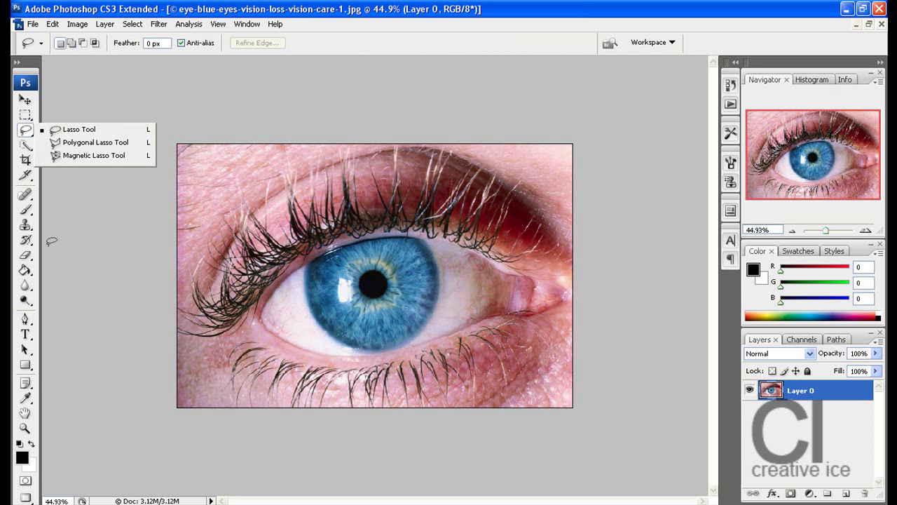
left_click(27, 319)
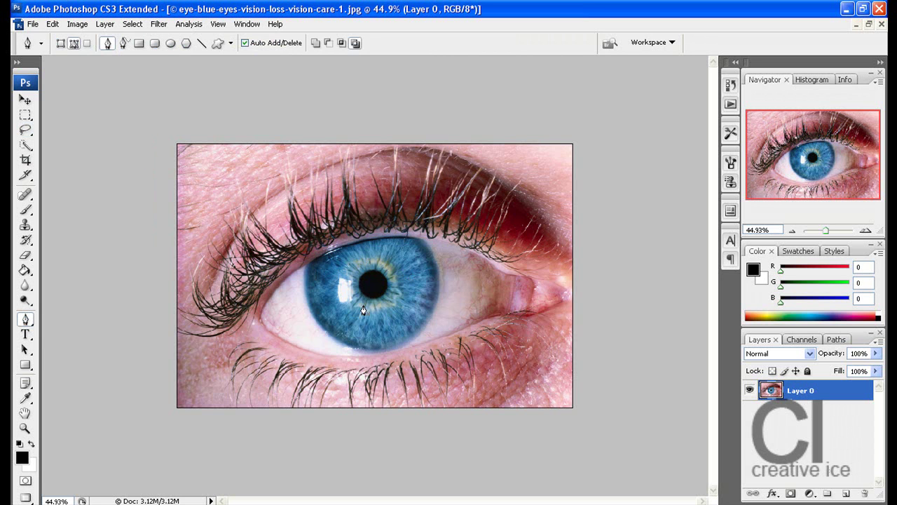
left_click_drag(828, 231, 829, 231)
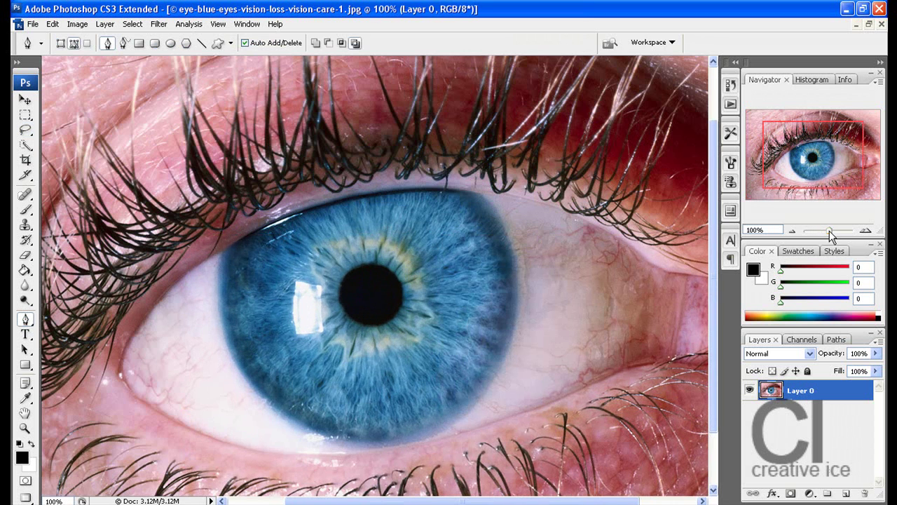
- Place curved anchors around the iris edge and close the path at its starting anchor
left_click(483, 195)
left_click_drag(506, 237, 513, 256)
left_click_drag(518, 303, 519, 312)
left_click_drag(513, 346, 335, 444)
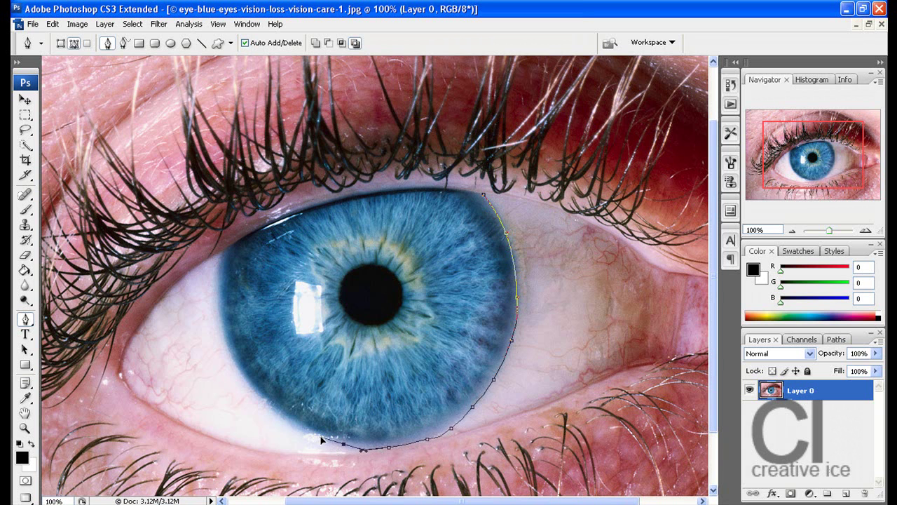
left_click_drag(281, 410, 274, 408)
left_click_drag(241, 381, 221, 325)
left_click(219, 299)
left_click_drag(218, 268, 271, 225)
left_click_drag(334, 203, 471, 190)
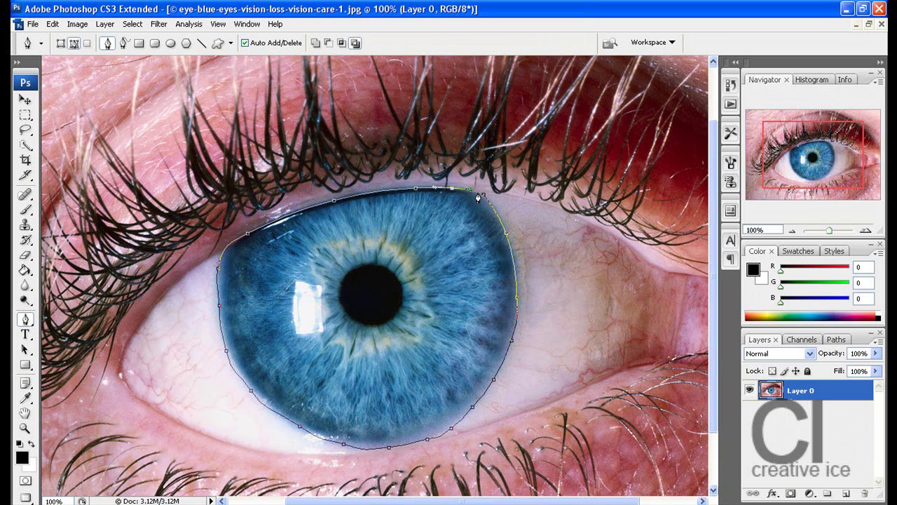
left_click(478, 198)
- Make a selection from the path with Feather Radius 0 and copy it to Layer 1 with Ctrl+J
right_click(465, 228)
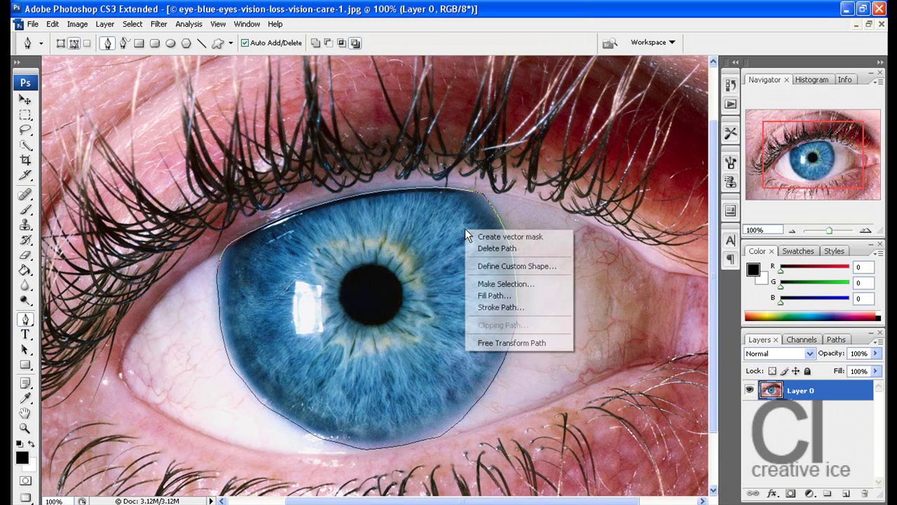
left_click(508, 284)
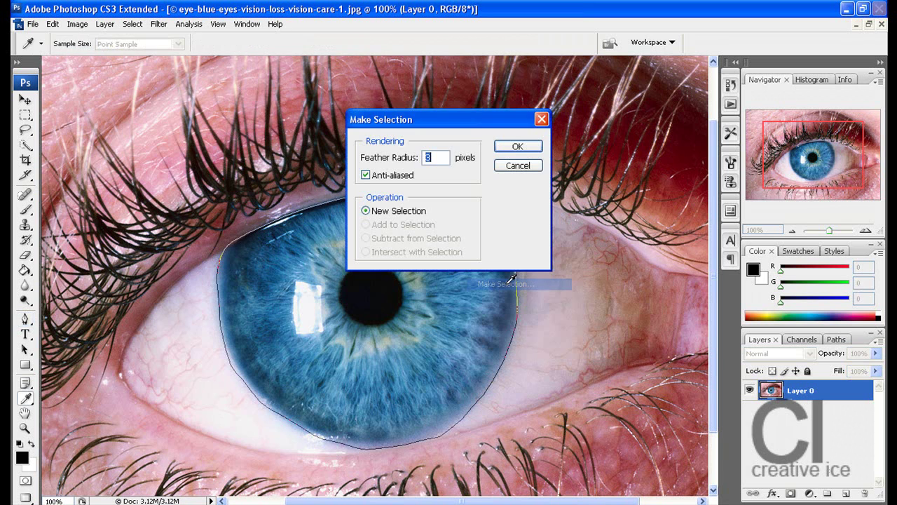
right_click(436, 161)
type("0")
left_click(517, 145)
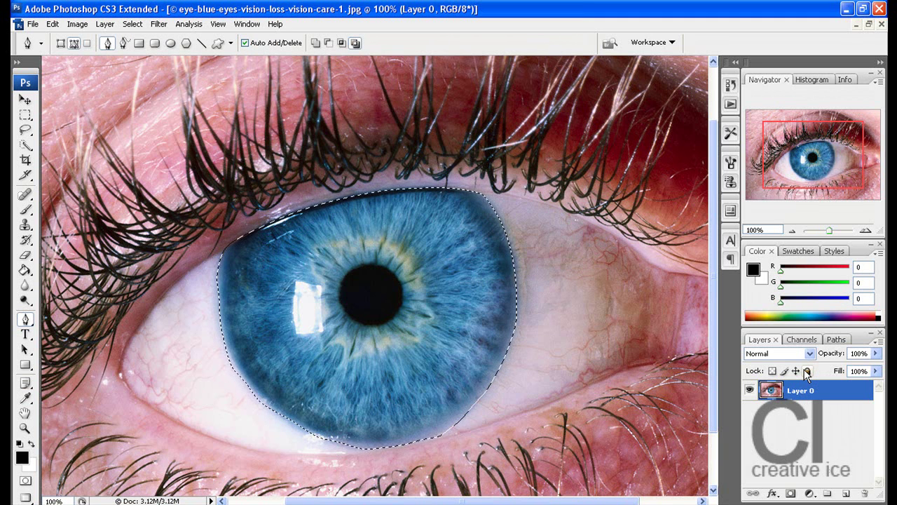
key("ctrl+j")
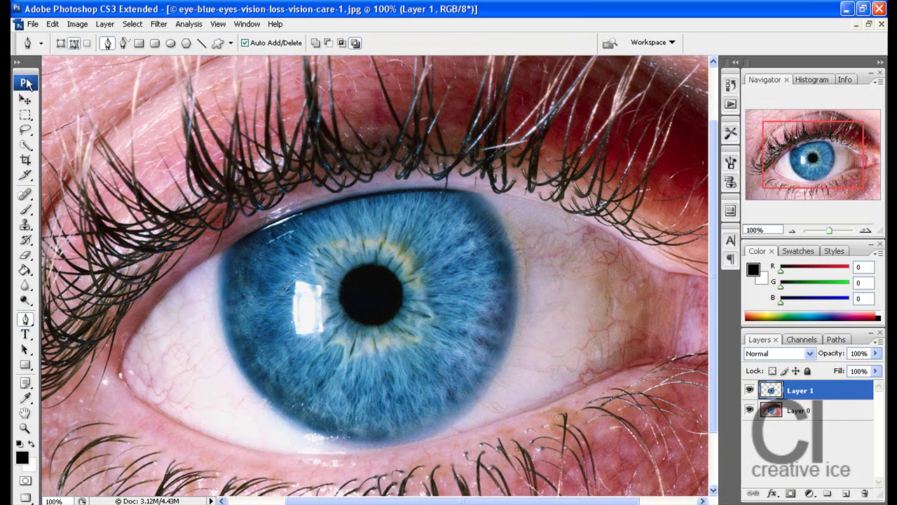
- Switch to the Move tool and float the eye photo in its own window at about 64%
left_click(25, 99)
left_click(870, 25)
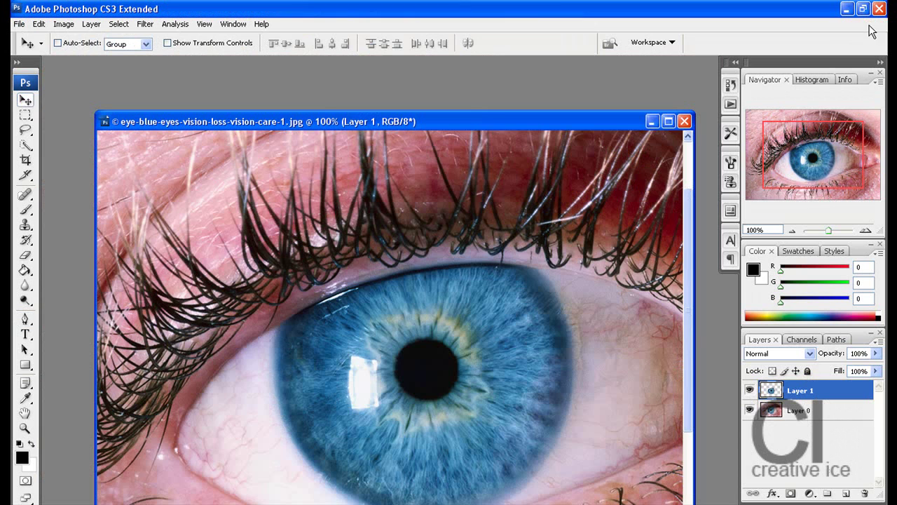
left_click_drag(828, 234, 827, 230)
- Create a new document with Width 1000 and Height 1000 pixels
left_click(19, 23)
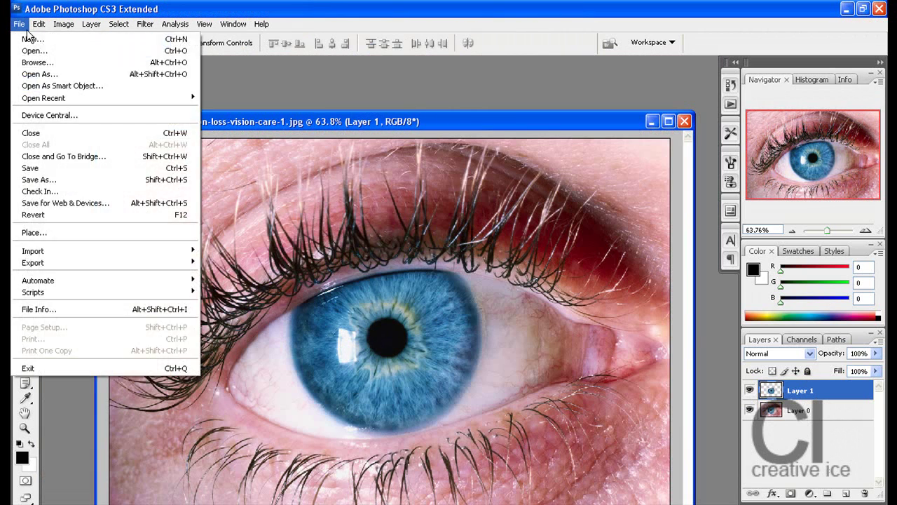
left_click(28, 36)
left_click(398, 181)
left_click(359, 184)
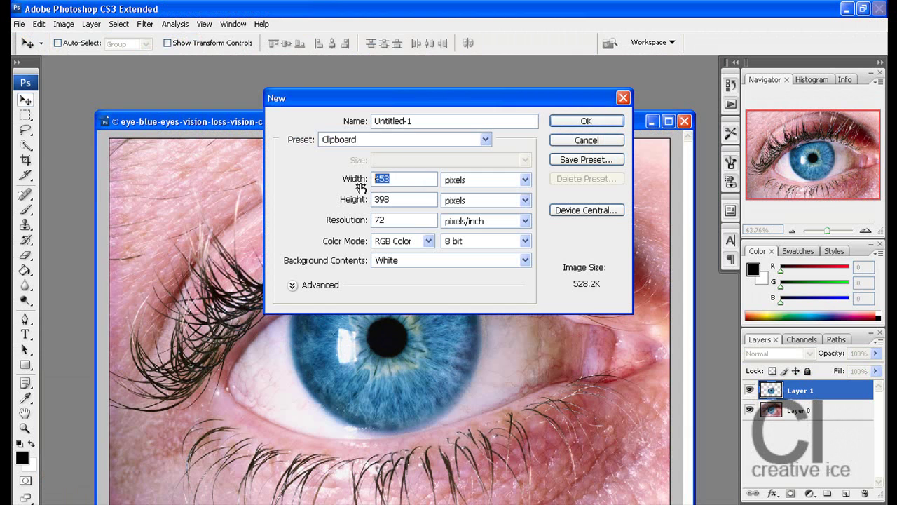
type("1000")
key("Tab")
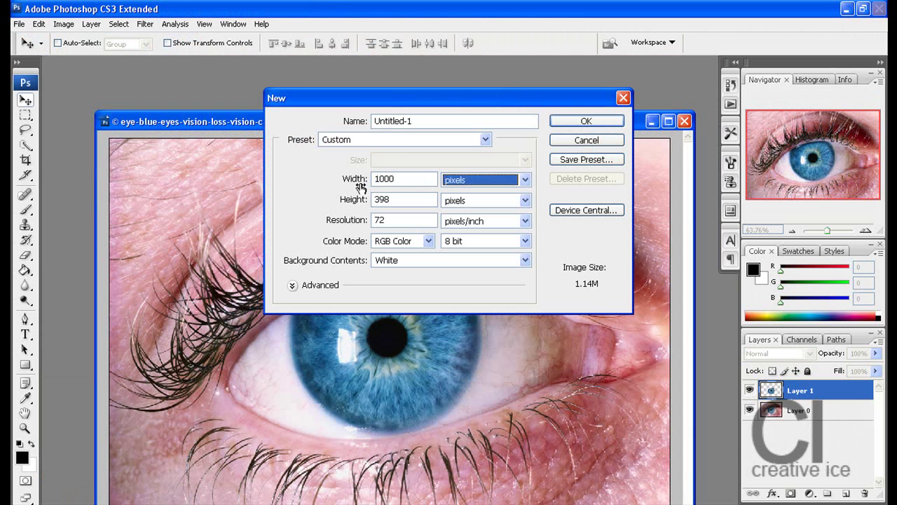
key("Tab")
type("1000")
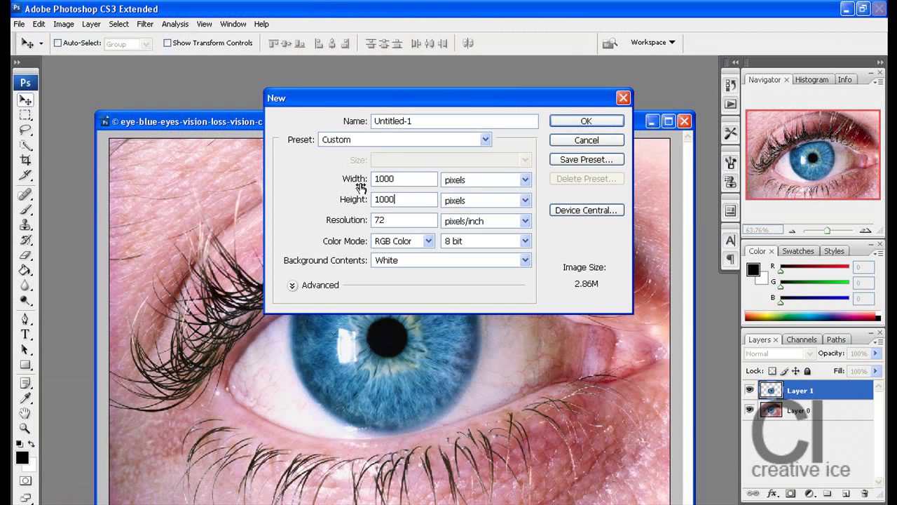
key("Return")
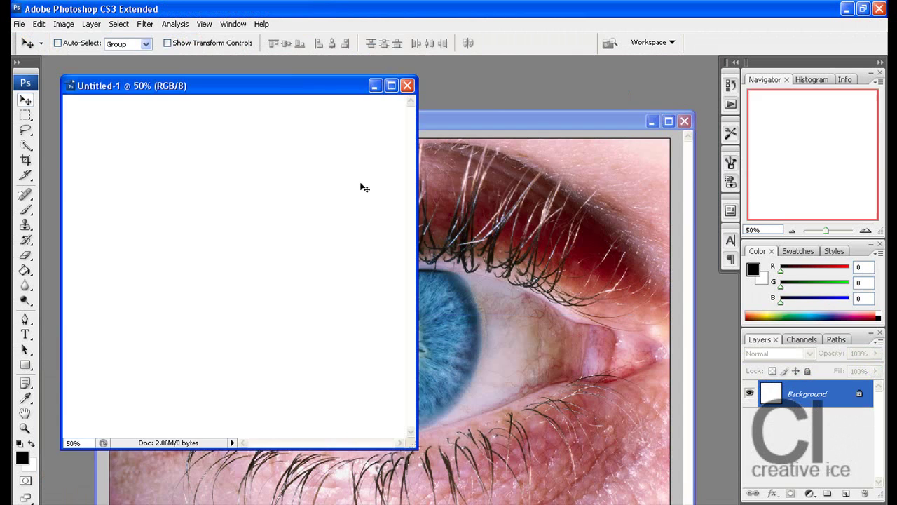
- Convert Untitled-1's Background into Layer 0
double_click(852, 393)
left_click(551, 165)
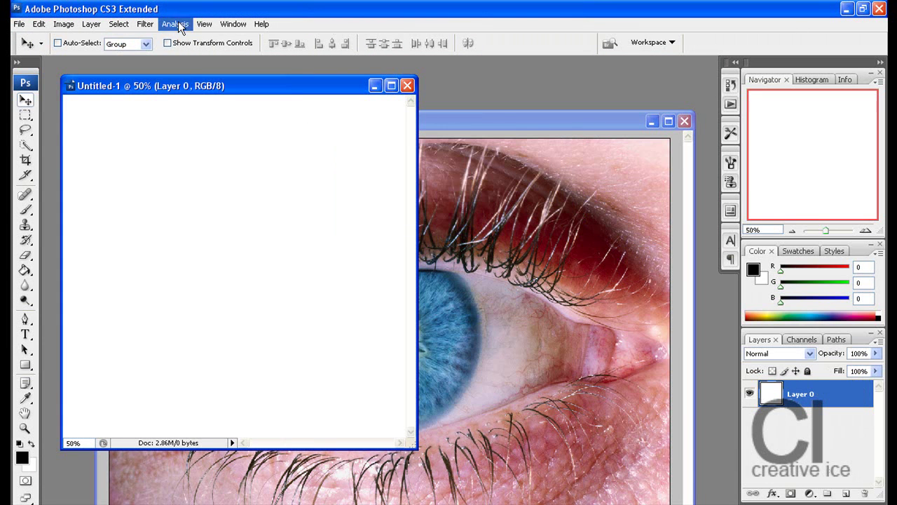
left_click(145, 24)
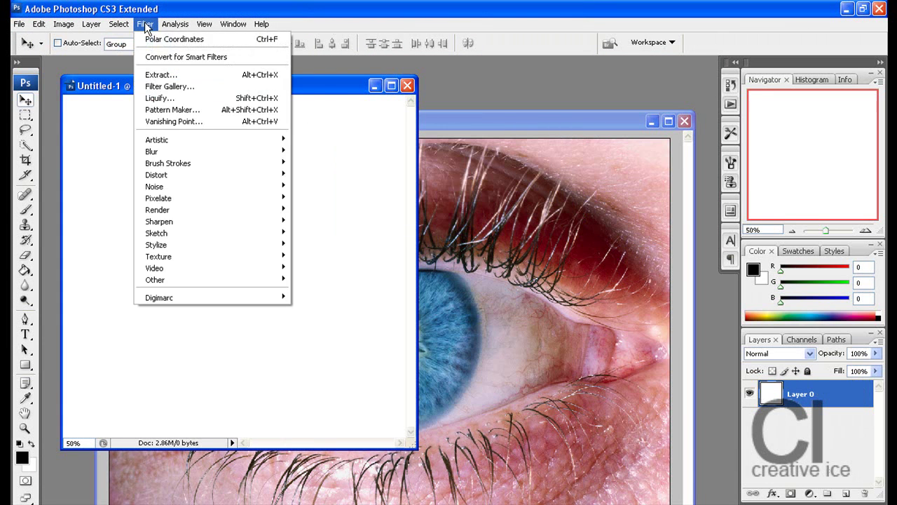
left_click(351, 78)
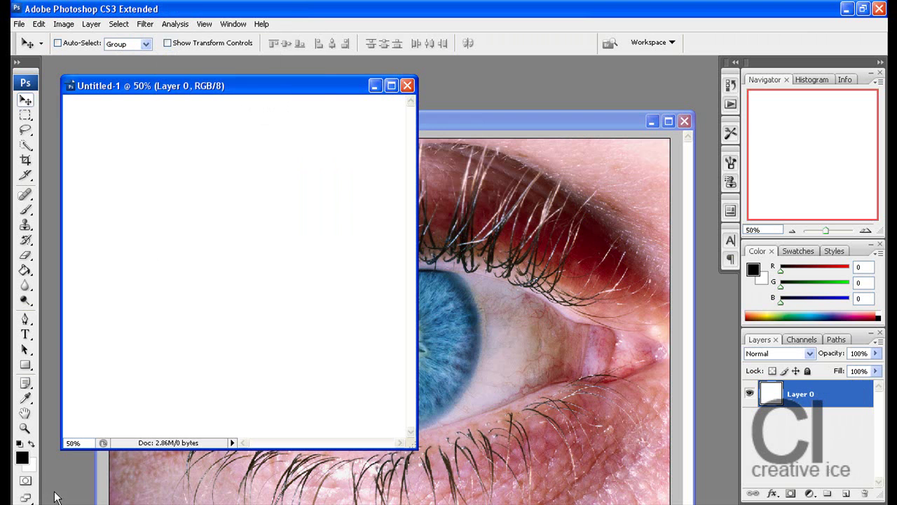
- Render the Fibers filter with Variance 16 and Strength 4
left_click(145, 24)
mouse_move(177, 211)
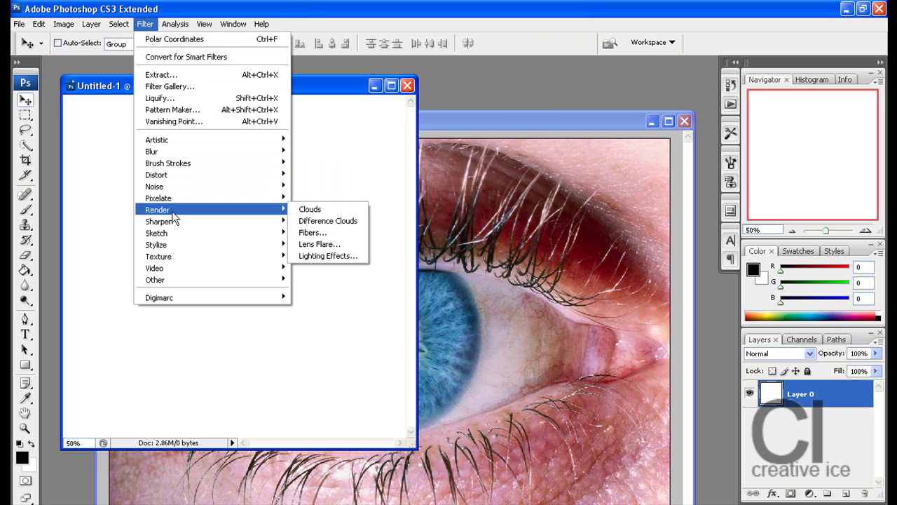
left_click(315, 233)
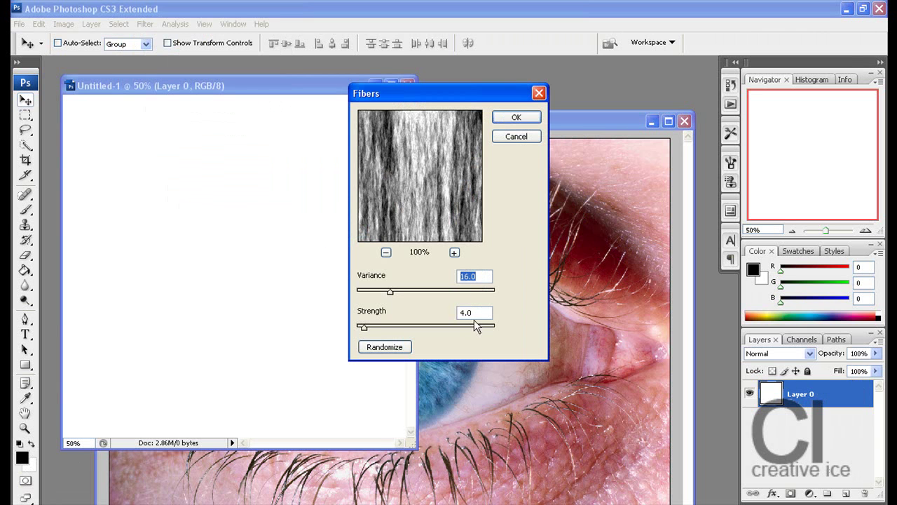
left_click(504, 114)
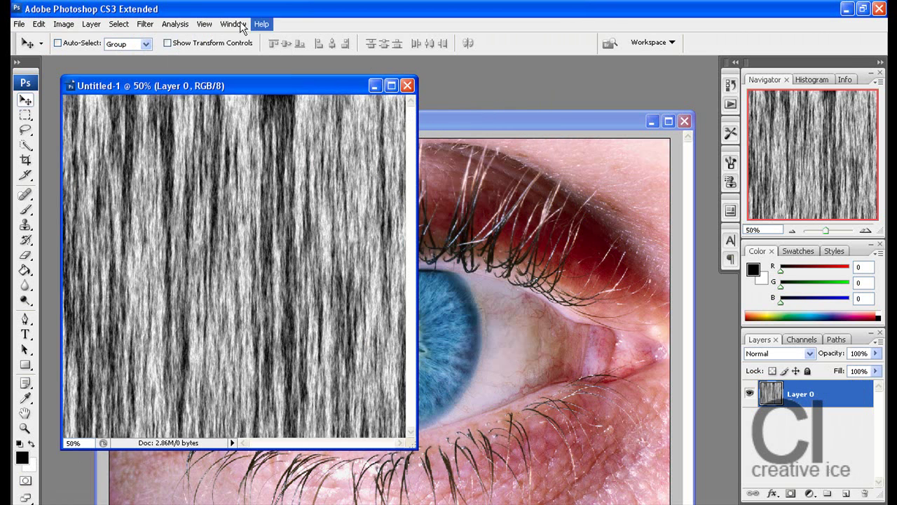
- Apply Motion Blur to the fibers at 90° angle and 999-pixel distance
left_click(146, 24)
mouse_move(175, 24)
mouse_move(145, 24)
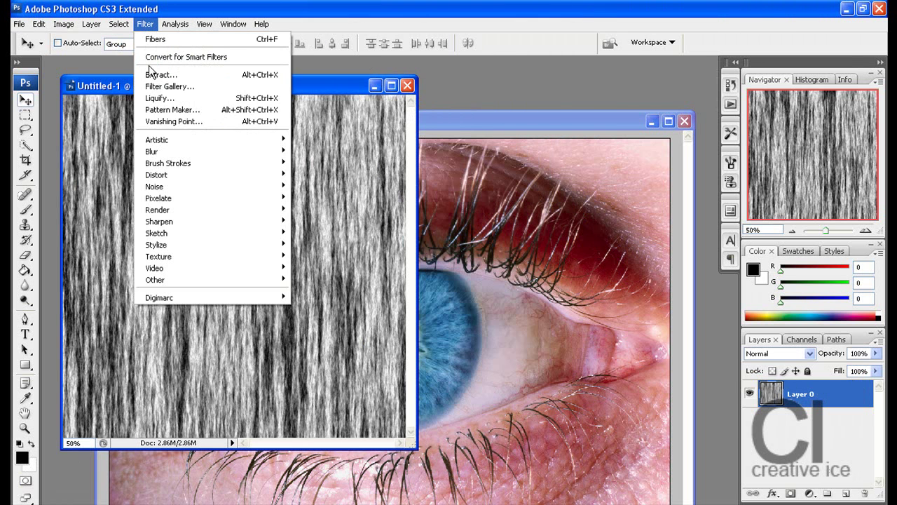
mouse_move(163, 154)
left_click(319, 221)
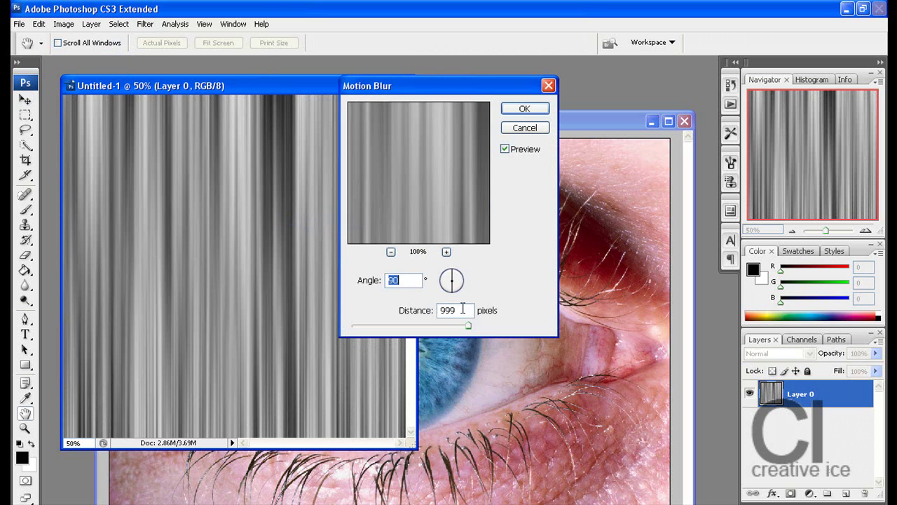
left_click(524, 108)
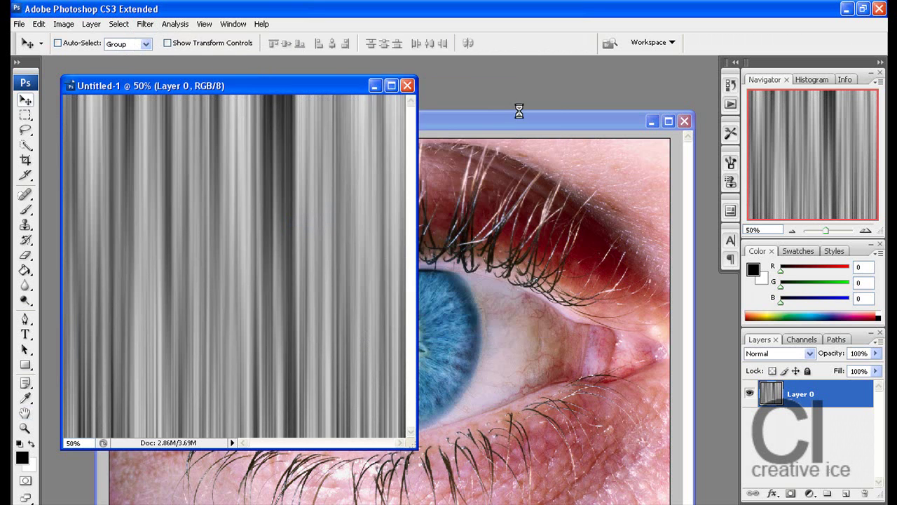
- Add a Transparent Rainbow Gradient Overlay in Overlay blend mode to Layer 0
left_click(774, 493)
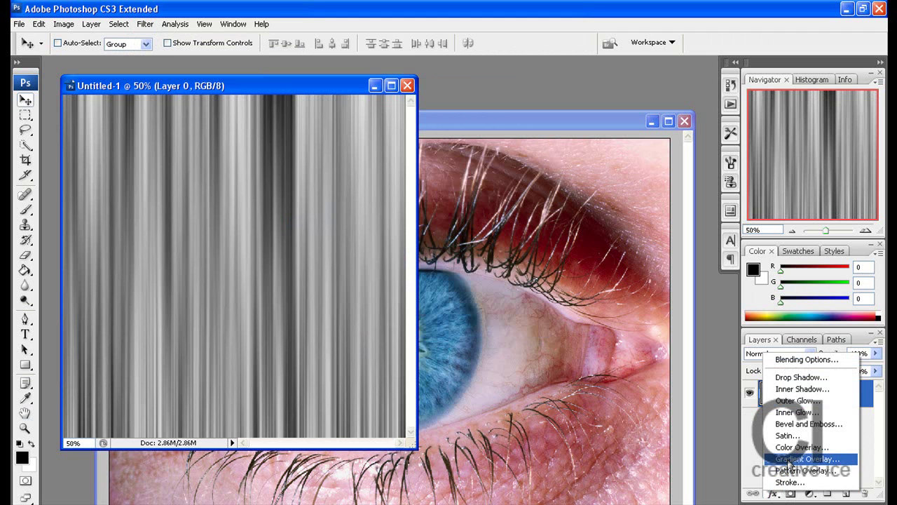
left_click(754, 468)
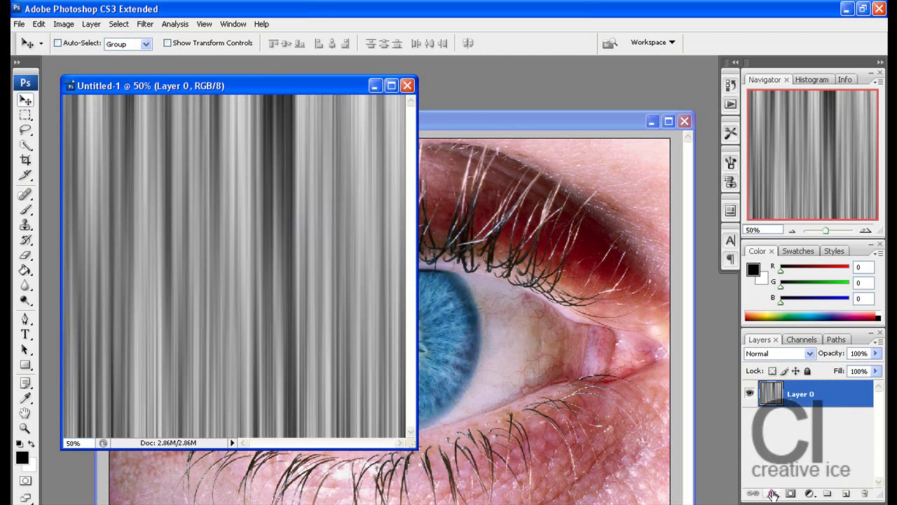
left_click(773, 495)
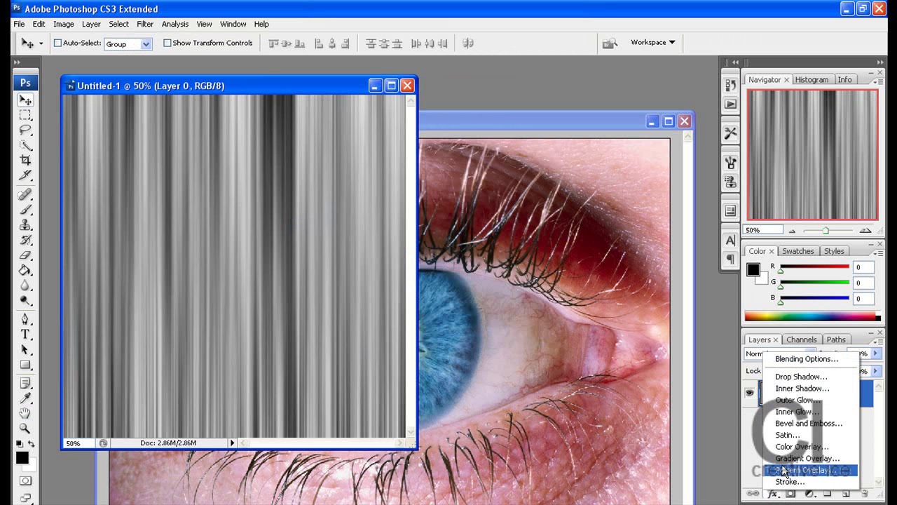
left_click(784, 458)
left_click_drag(596, 371, 680, 182)
left_click(601, 272)
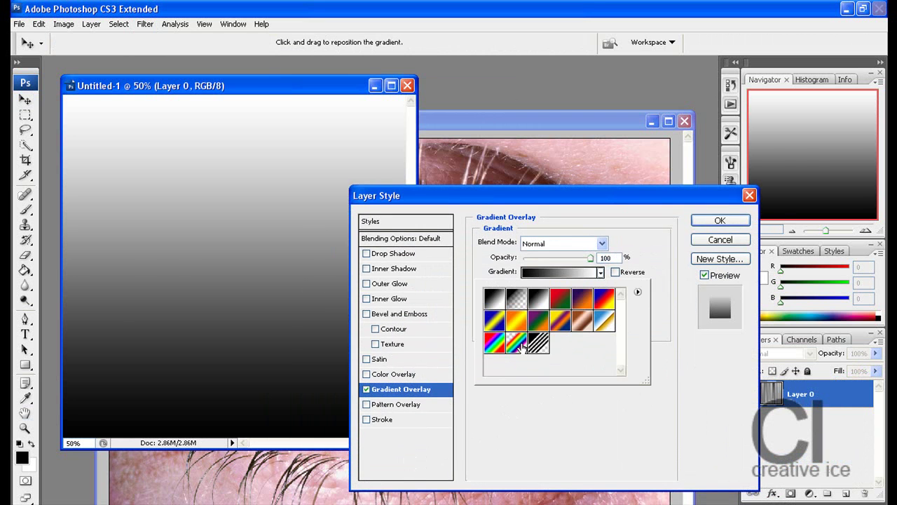
left_click(522, 343)
left_click(569, 423)
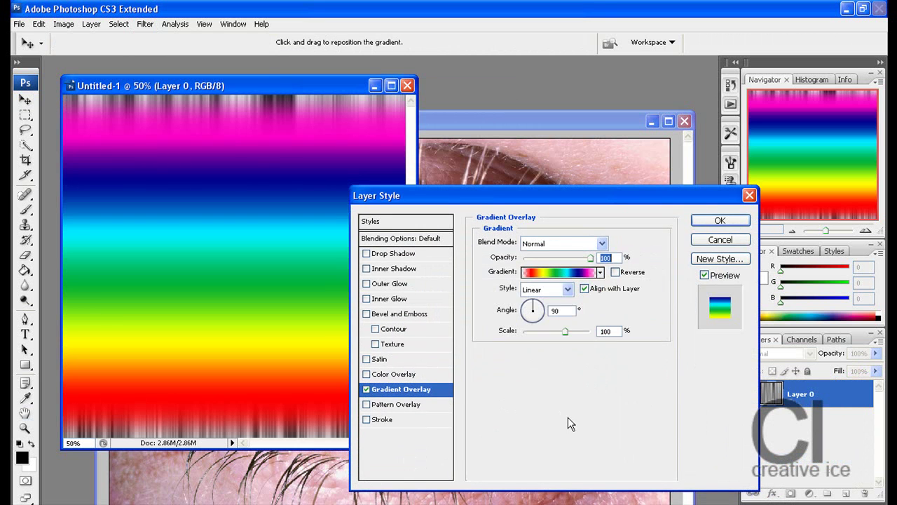
left_click(600, 244)
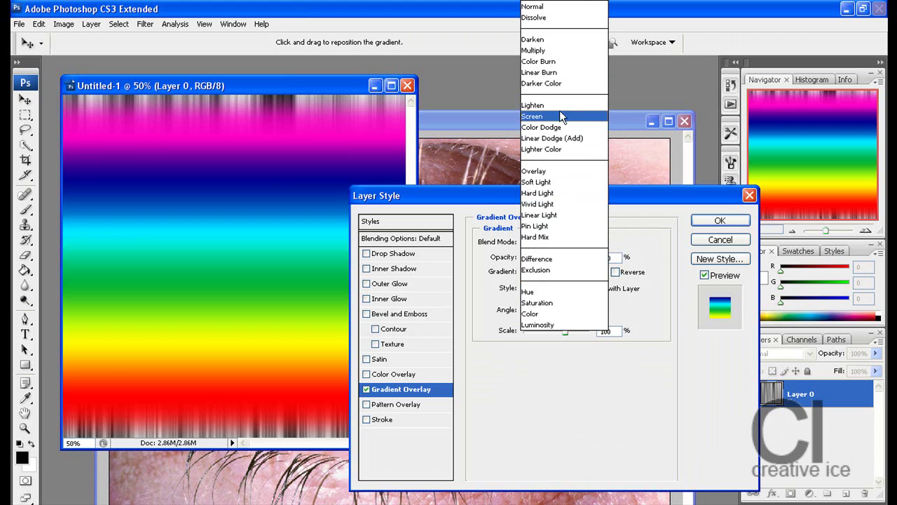
left_click(536, 171)
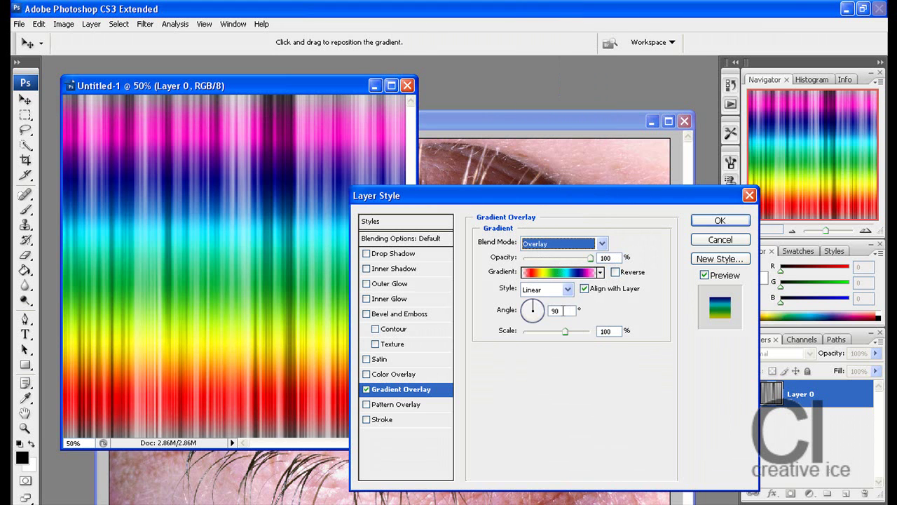
left_click(558, 310)
- Set the Gradient Overlay angle to 0° and confirm the effect
type("0")
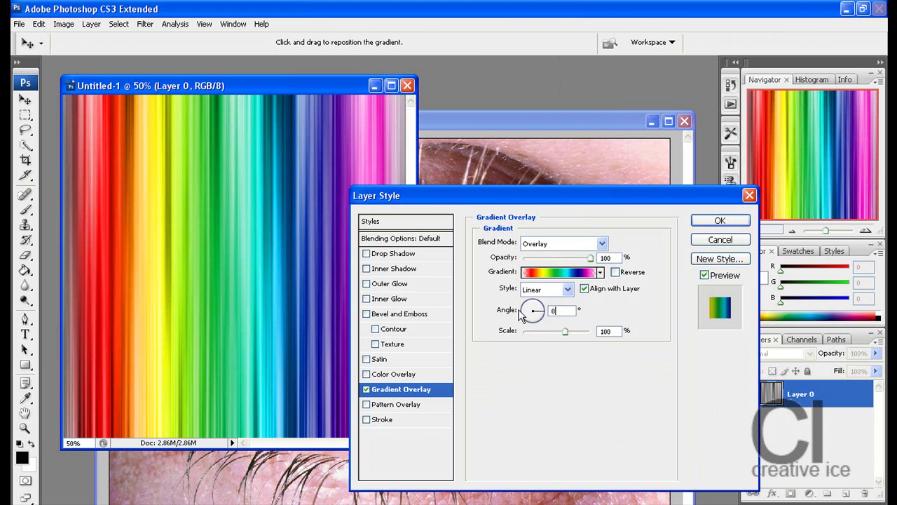
left_click(722, 221)
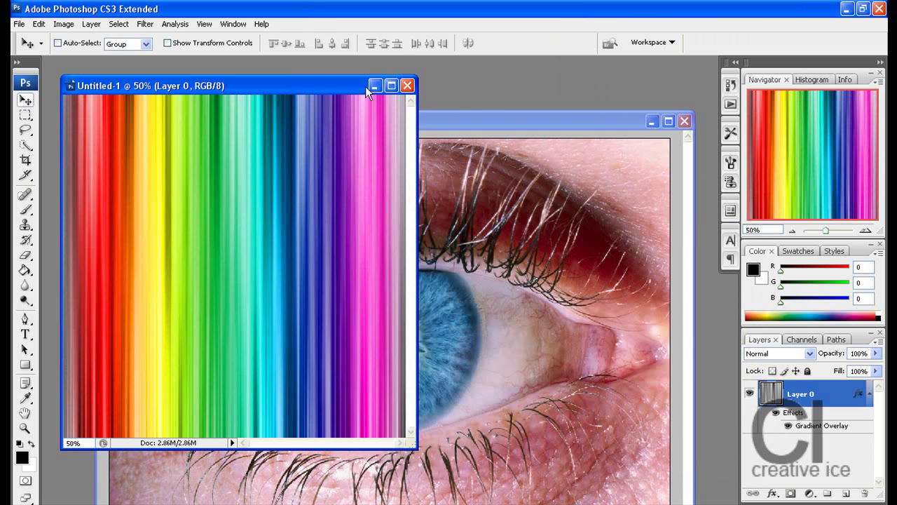
mouse_move(352, 85)
left_mouse_down()
mouse_move(390, 97)
mouse_move(339, 97)
left_mouse_up()
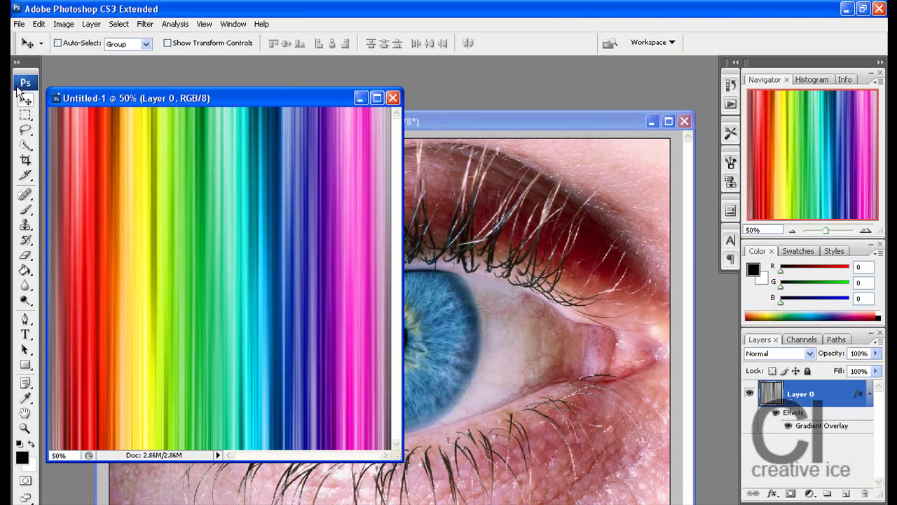
- Drag the rainbow streak layer into the eye photo, converting it to the photo's colour profile
left_click_drag(302, 249, 484, 280)
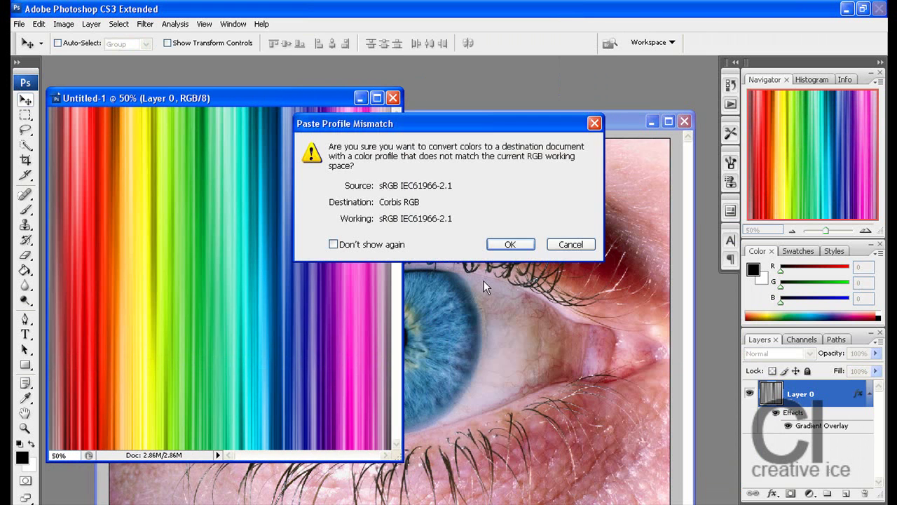
left_click(511, 245)
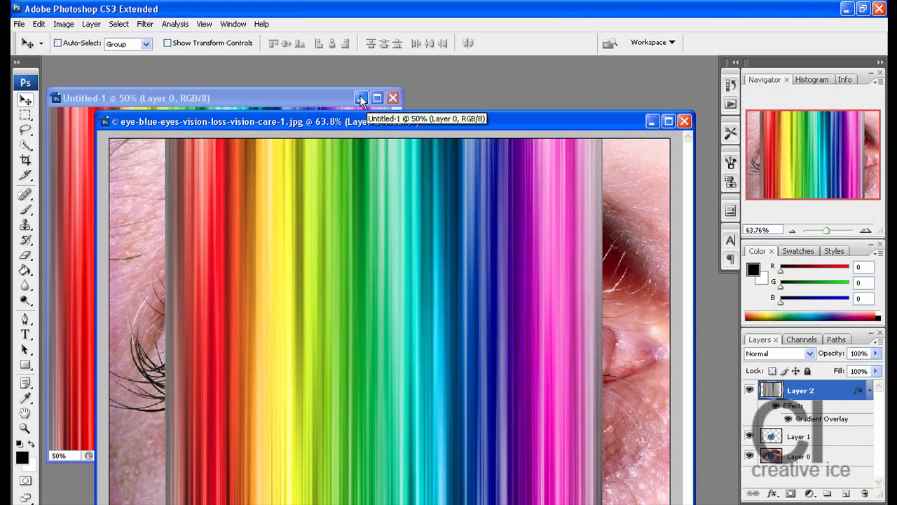
left_click(360, 97)
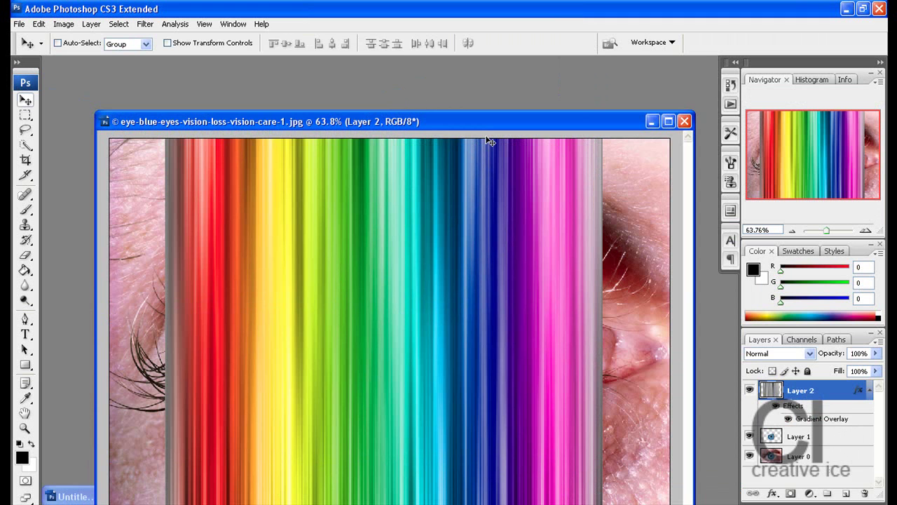
left_click(668, 125)
- Free-transform the rainbow layer into a narrow vertical band over the iris
key("ctrl+t")
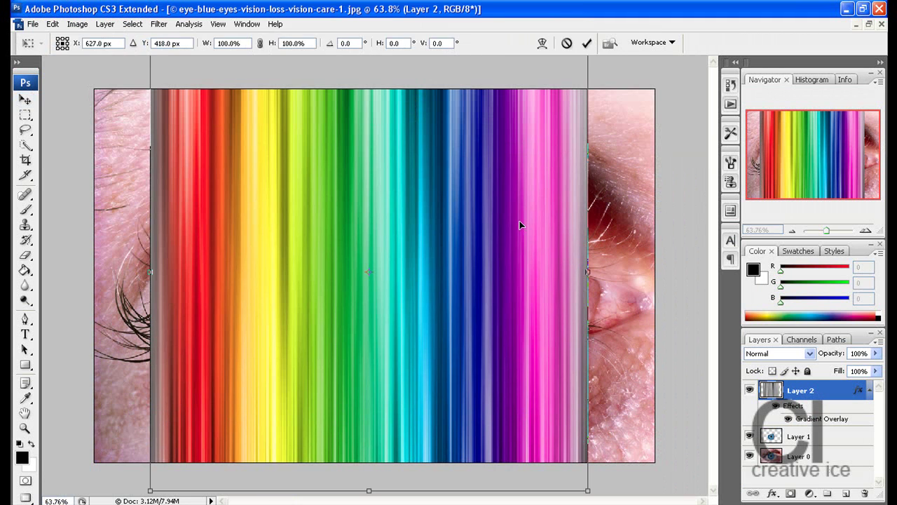
left_click_drag(592, 272, 468, 282)
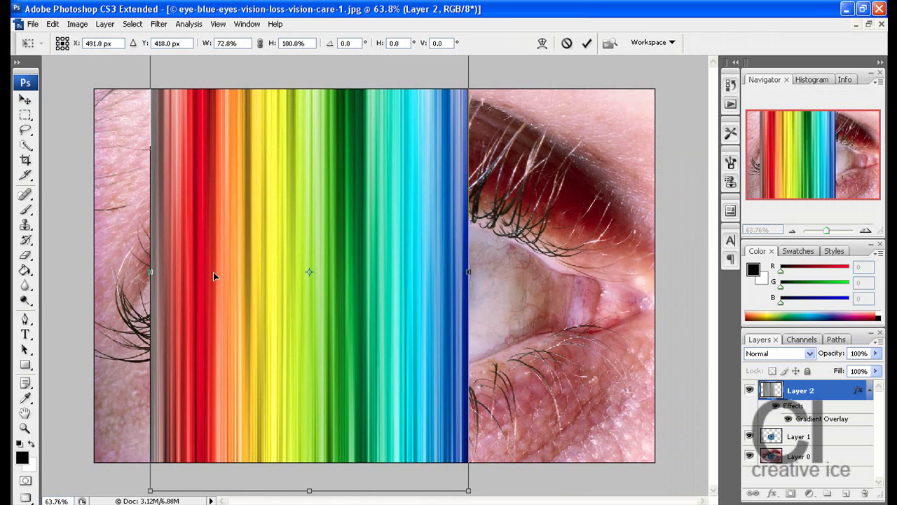
left_click_drag(156, 272, 277, 292)
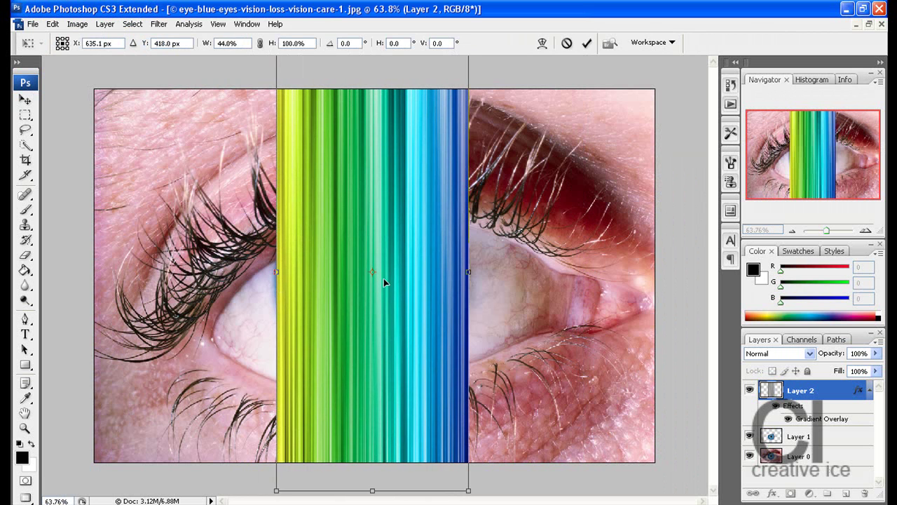
key("Return")
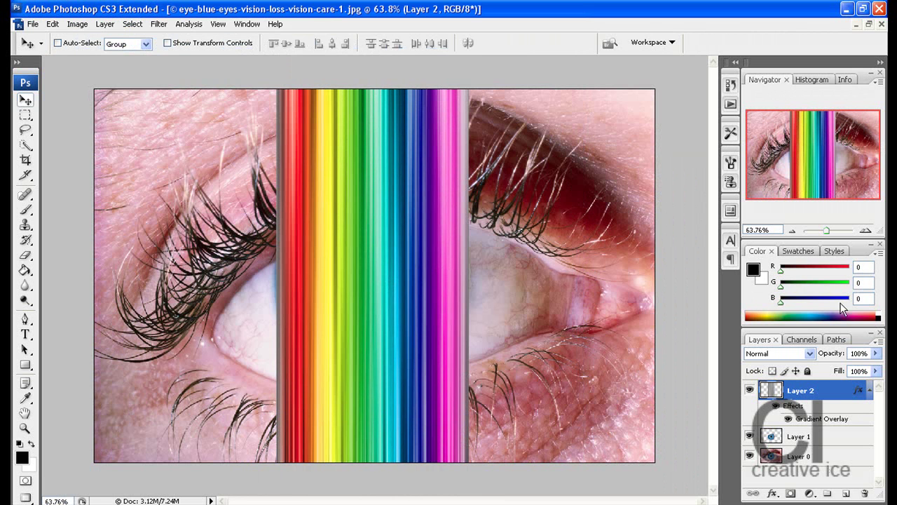
- Set Layer 2's blend mode to Overlay, then select Layer 1
left_click(809, 354)
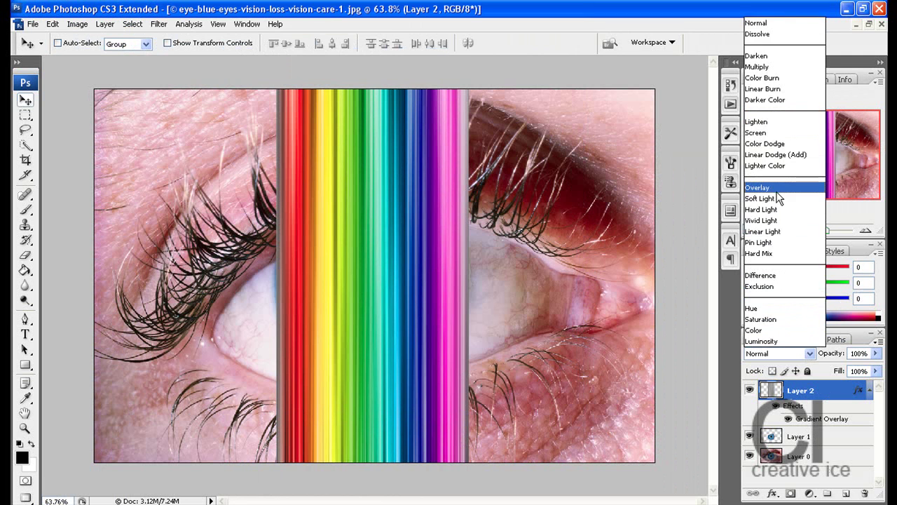
left_click(777, 190)
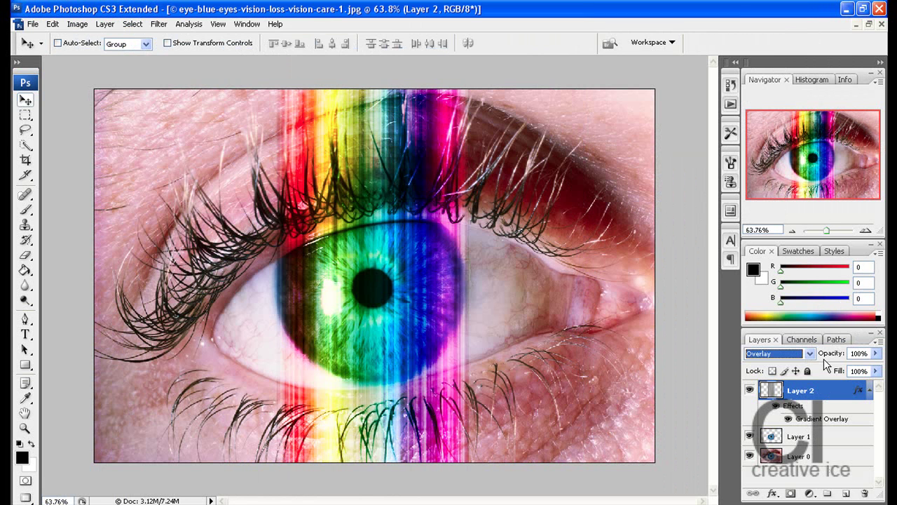
left_click(806, 438)
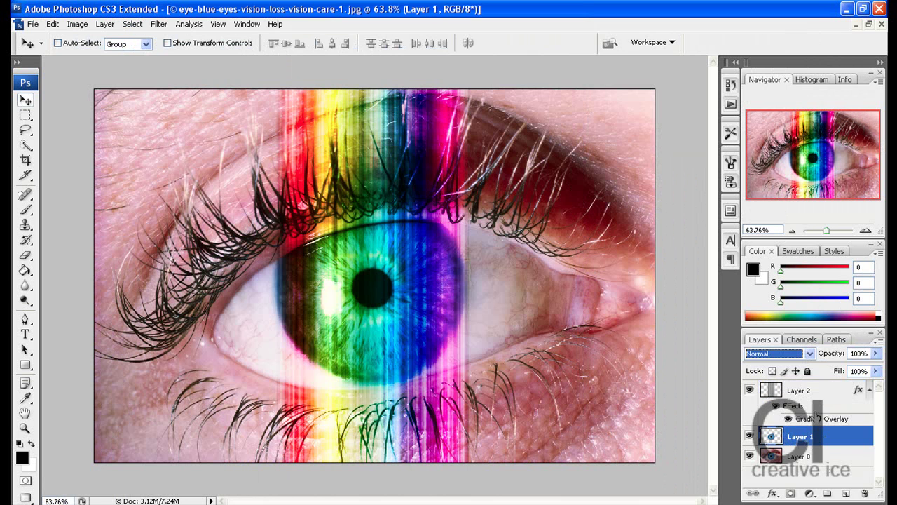
- Load Layer 1's iris as a selection, invert it, and delete Layer 2's rainbow outside the iris
left_click(771, 436, "ctrl")
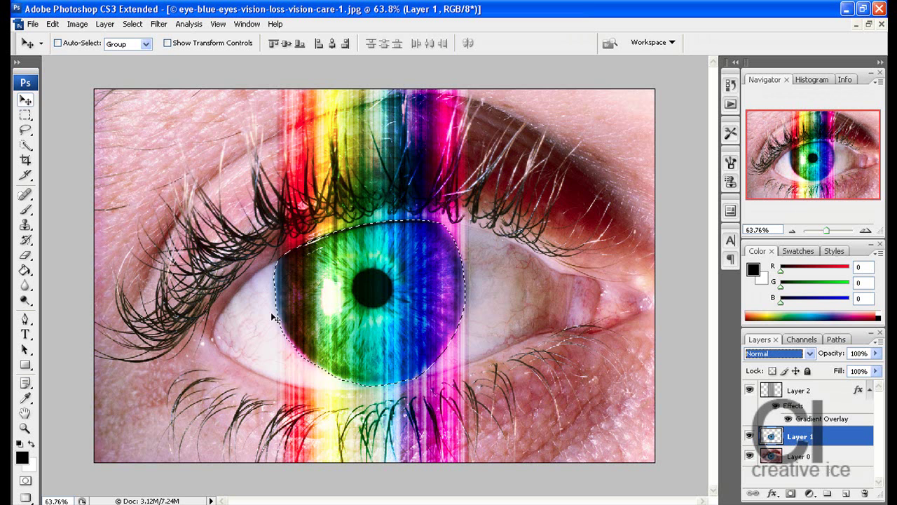
left_click(808, 391)
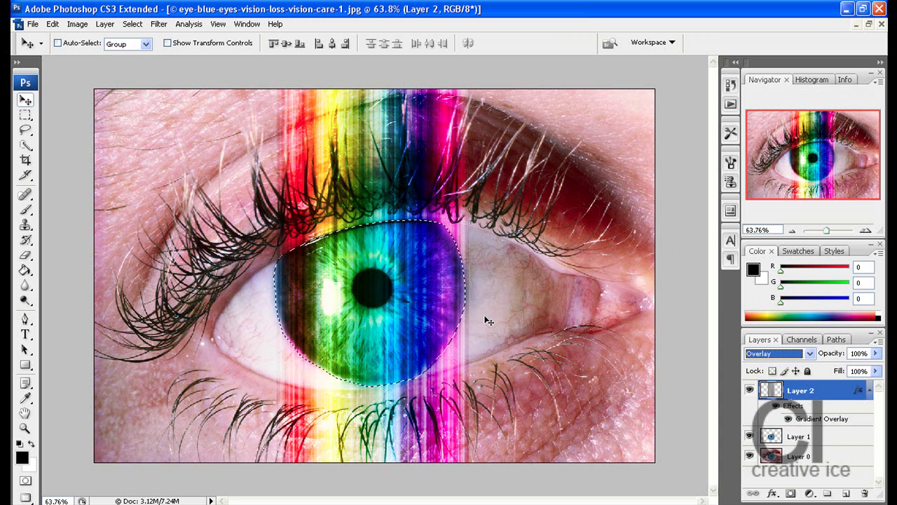
left_click(26, 132)
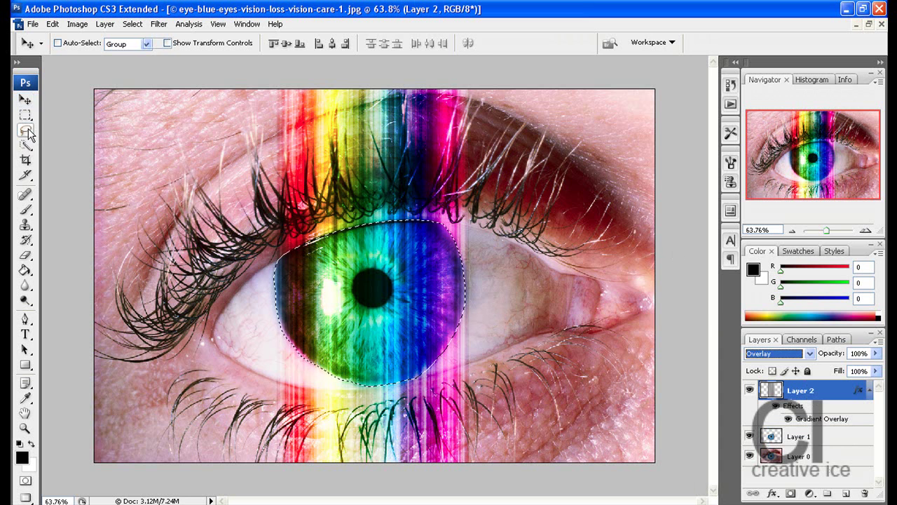
right_click(315, 141)
left_click(362, 166)
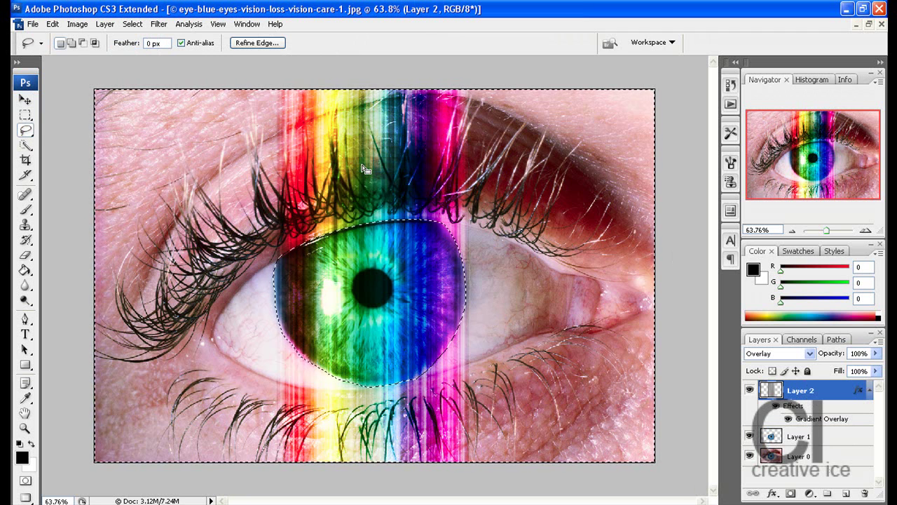
key("Delete")
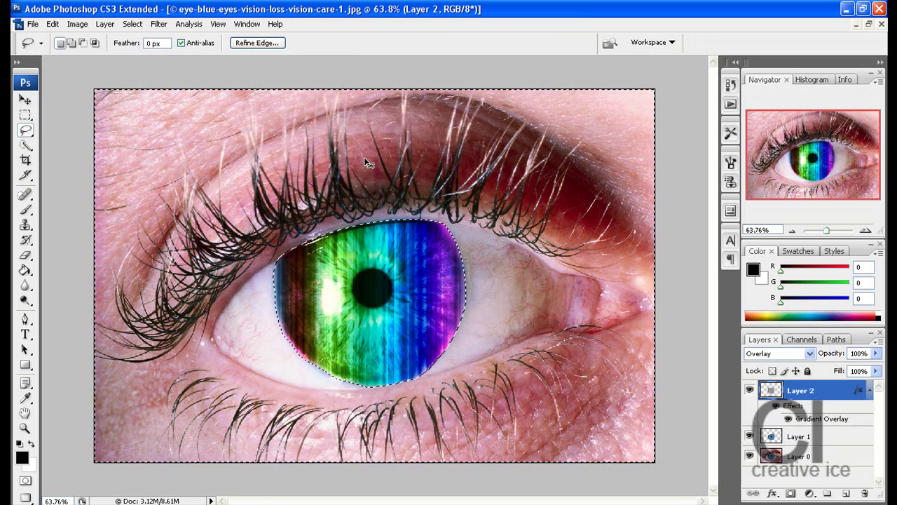
- Deselect and lower the rainbow Layer 2 opacity to 67%, then view the whole eye
key("ctrl+d")
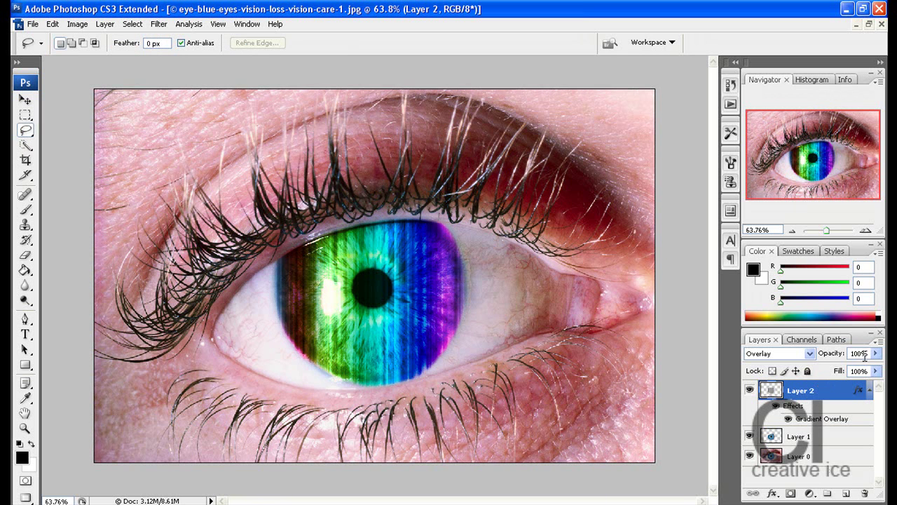
left_click_drag(876, 353, 853, 364)
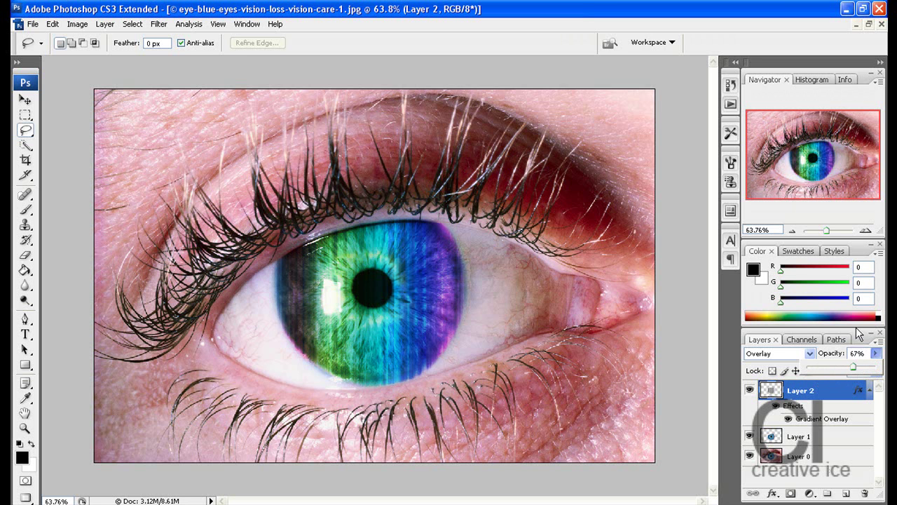
left_click_drag(827, 228, 824, 230)
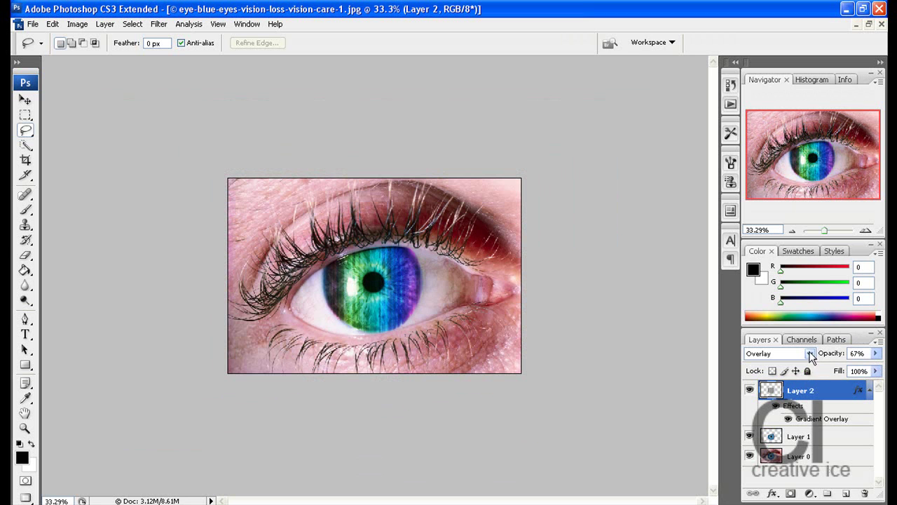
left_click(810, 353)
left_click(807, 208)
key("Up")
key("Up")
key("Up")
key("Up")
key("Up")
key("Up")
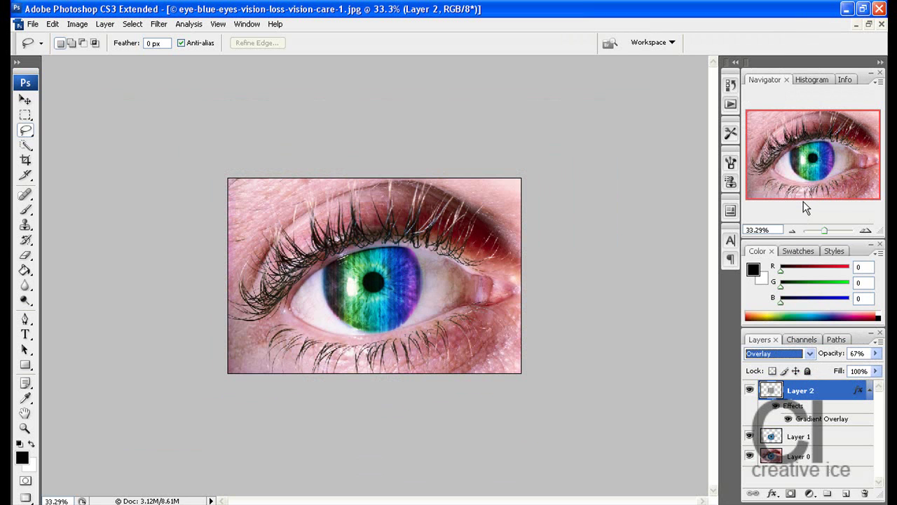
key("Up")
key("Up")
key("Down")
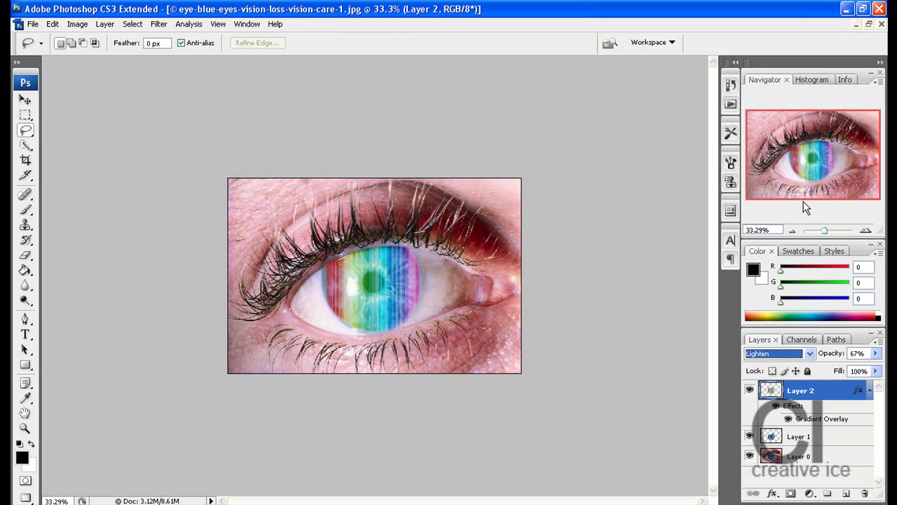
key("Up")
key("Up")
key("Down")
key("Up")
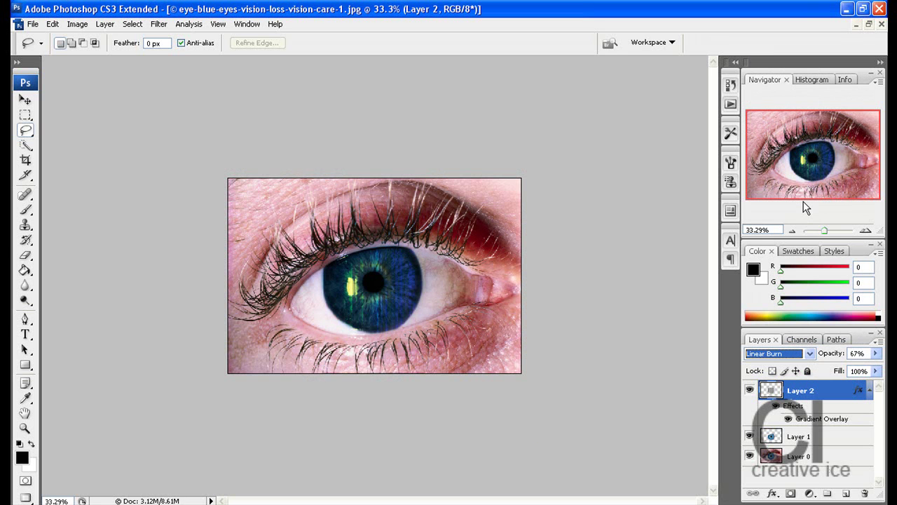
key("Down")
key("Up")
key("Up")
key("Up")
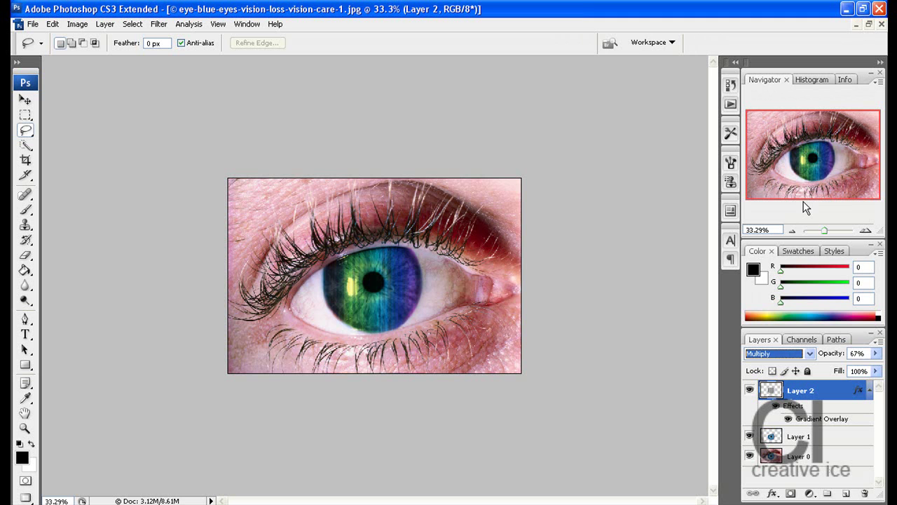
key("Up")
key("Up")
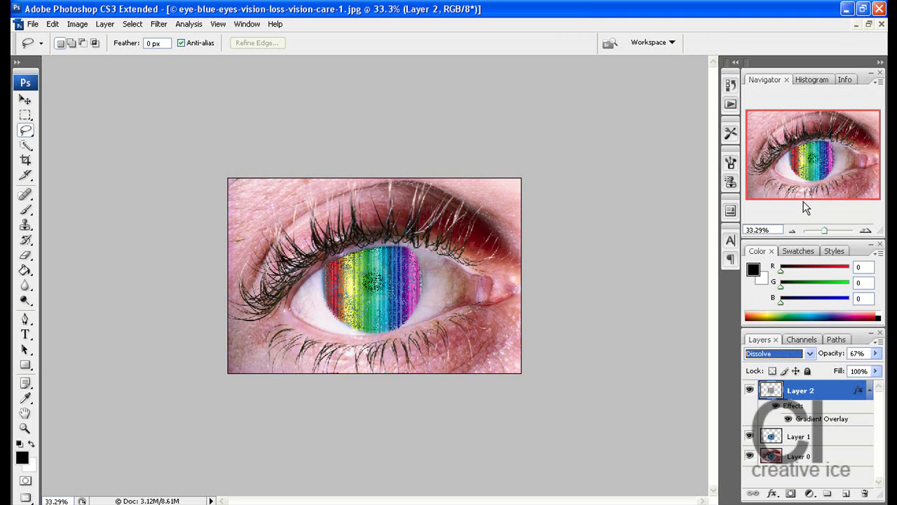
key("Down")
key("Down")
key("Down")
key("Up")
key("Down")
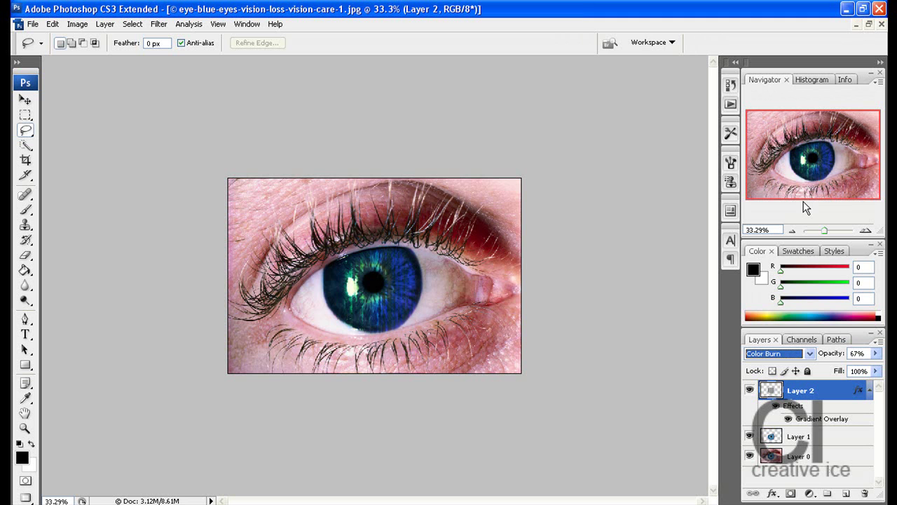
left_click(808, 356)
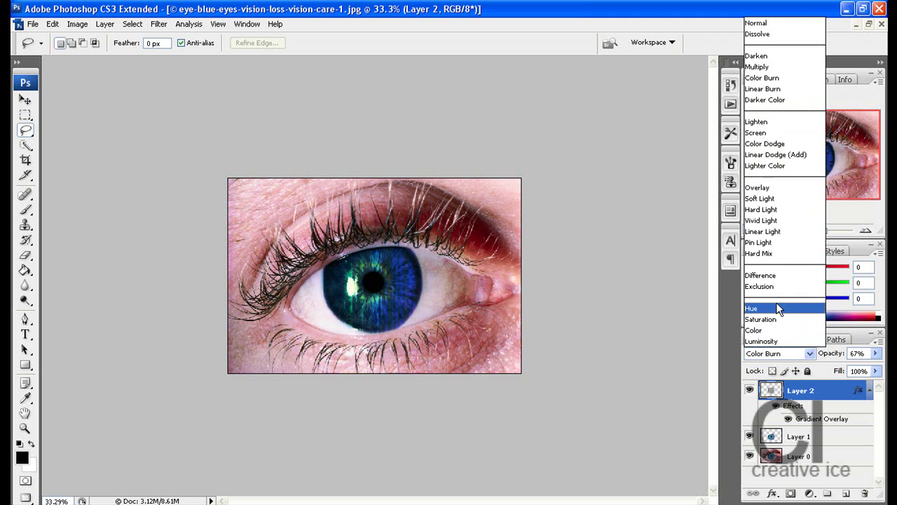
left_click(774, 187)
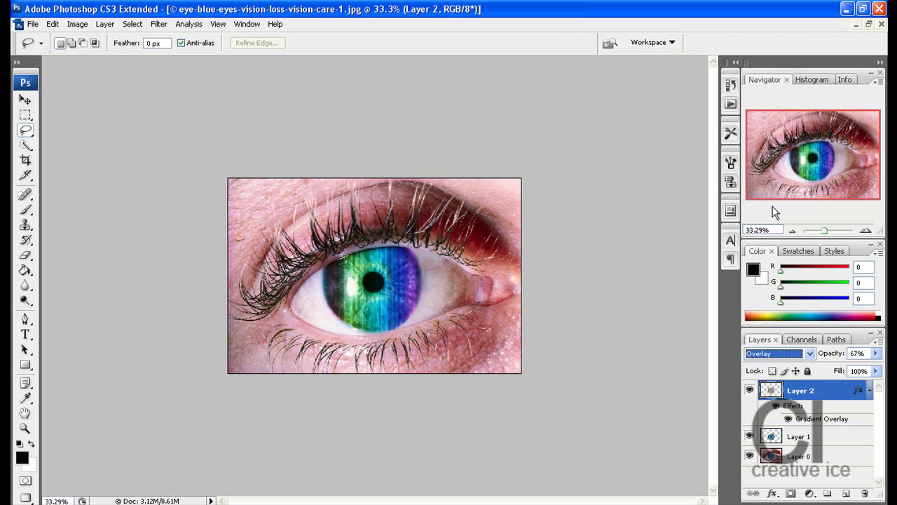